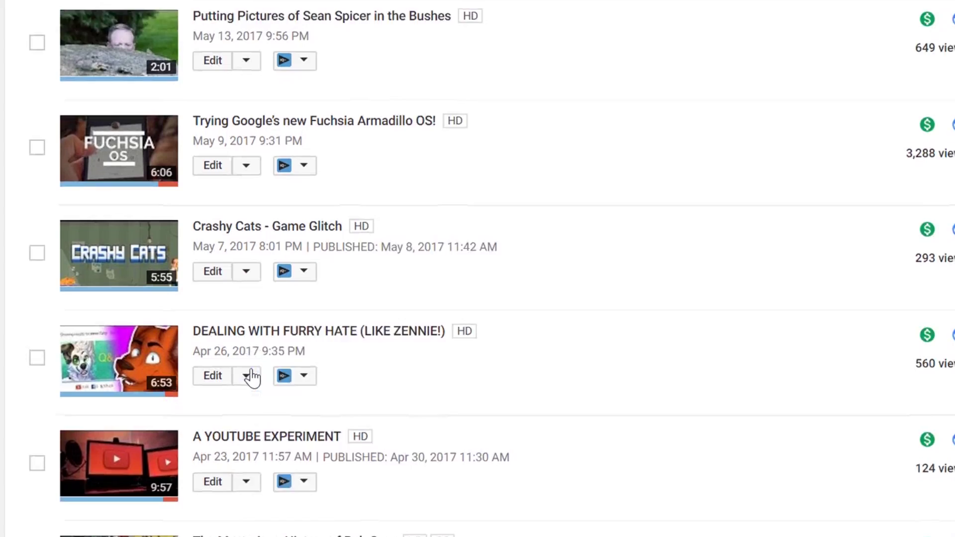
scroll(256, 377, "down", 10)
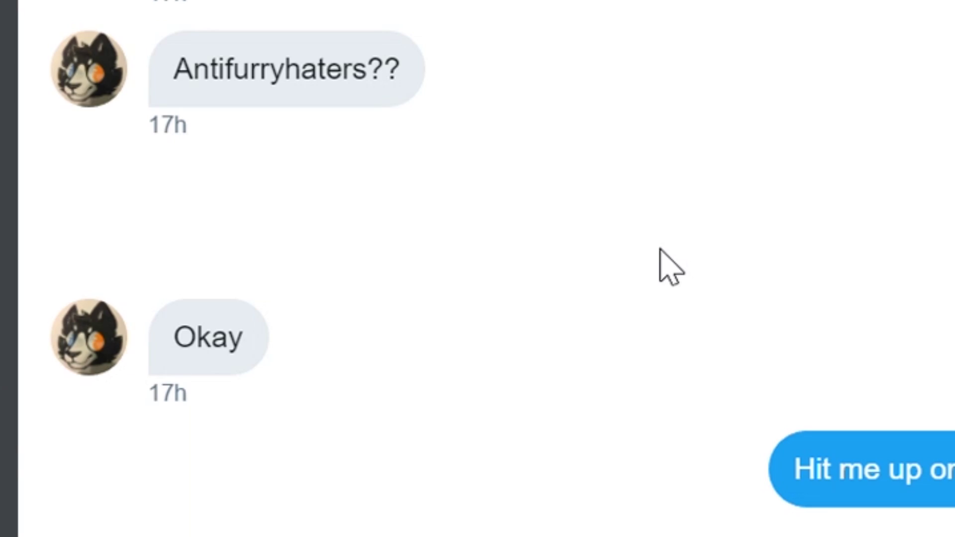
Scroll through the Night in the Woods itch.io page, then the wiki's expression commands section
scroll(659, 250, "down", 5)
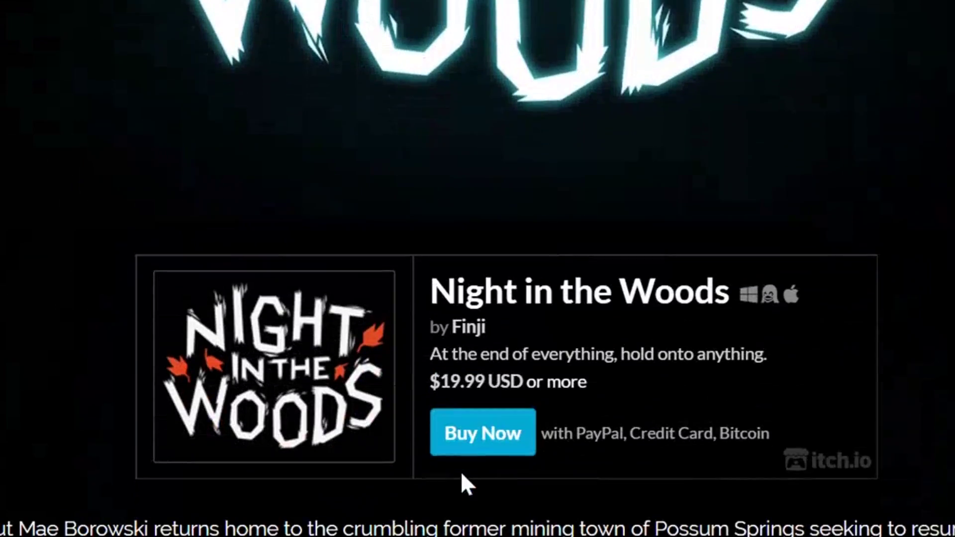
scroll(460, 471, "down", 5)
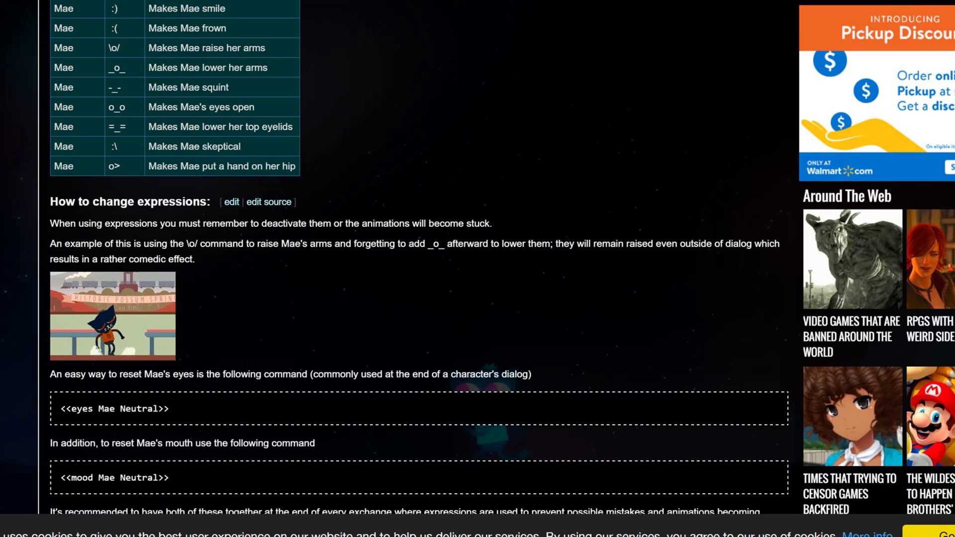
scroll(397, 256, "down", 1)
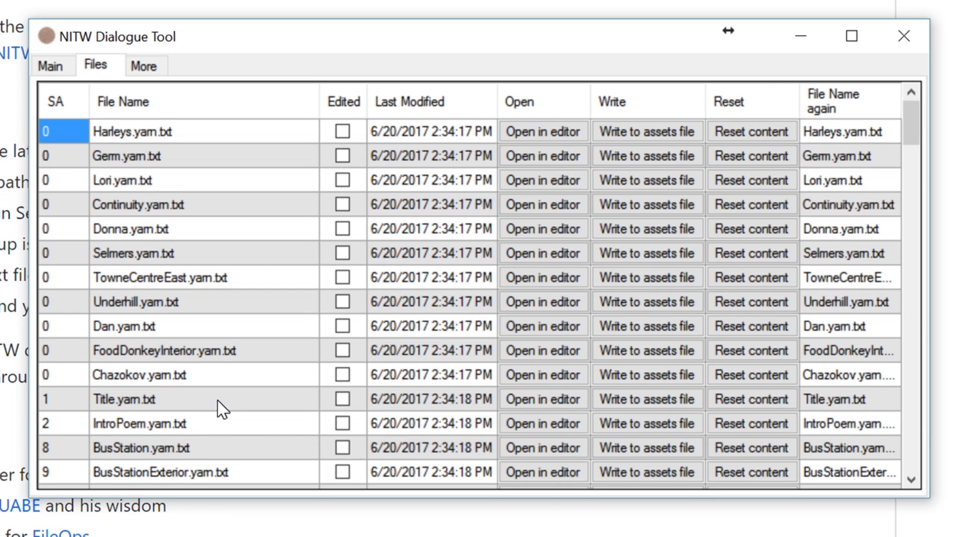
Download NITW.Dialogue.Tool.v1.1.0.zip from the GitHub Releases page
left_click(244, 427)
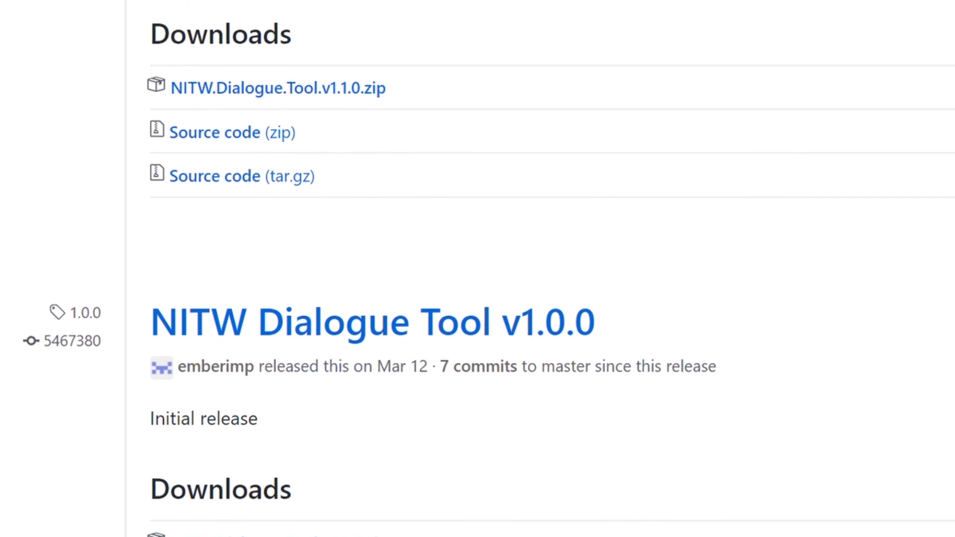
Launch NITW Dialogue Tool from the extracted folder, run setup and enable the file watcher
mouse_move(326, 533)
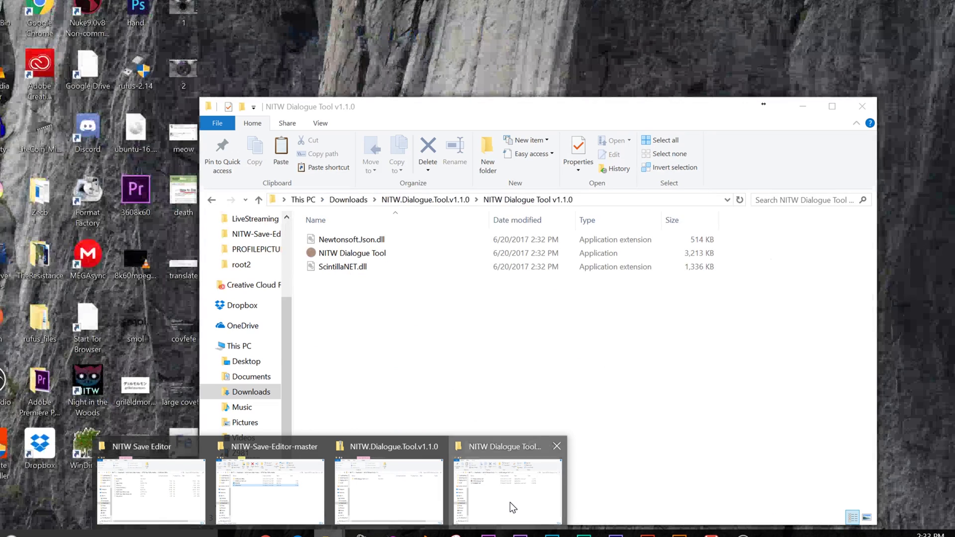
left_click(510, 503)
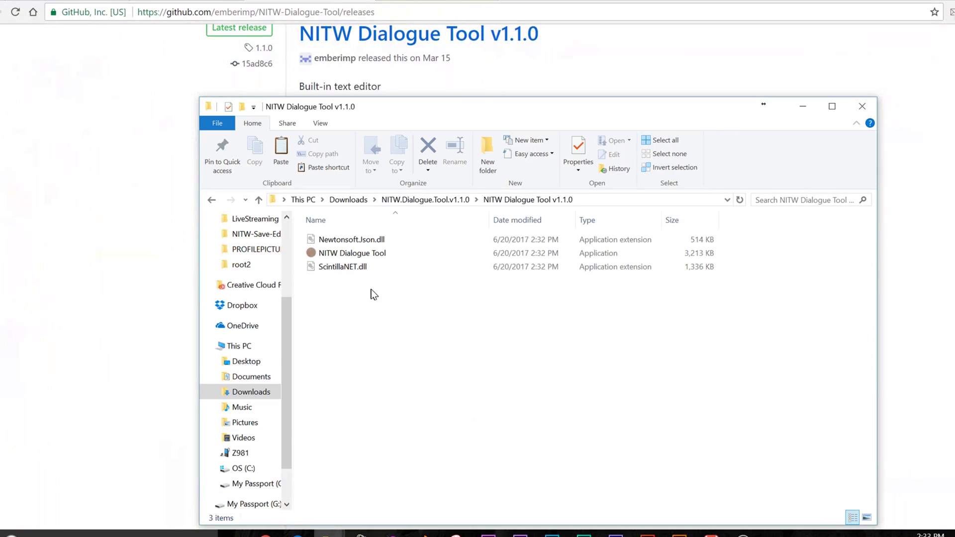
double_click(380, 254)
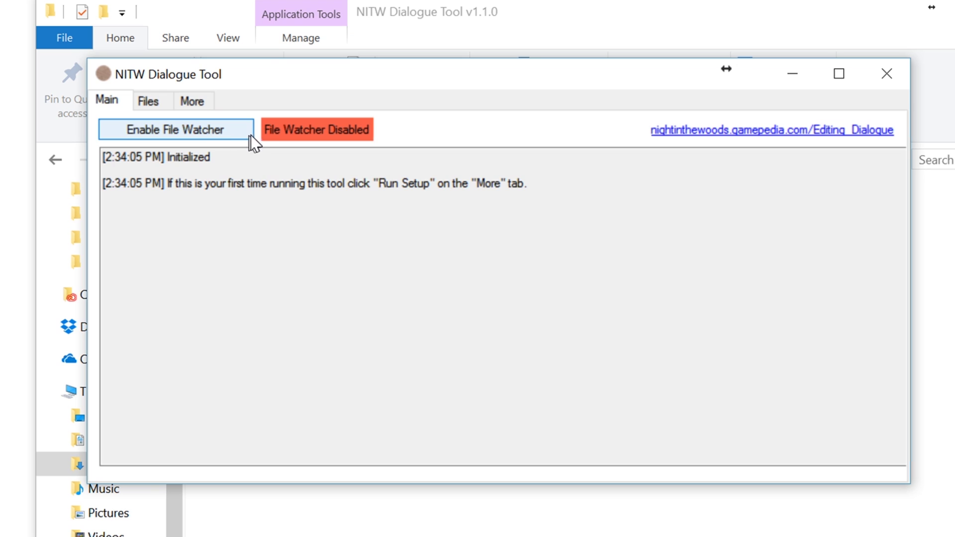
left_click(198, 102)
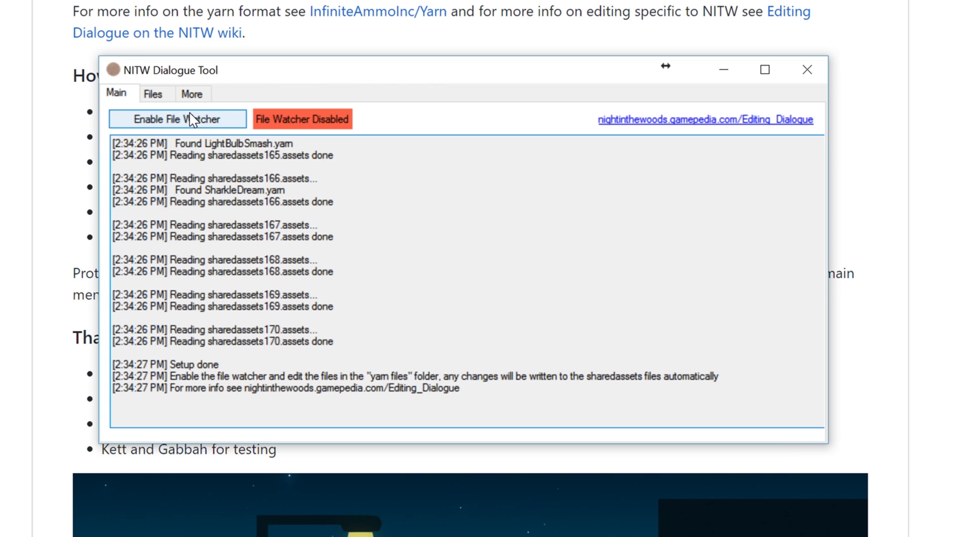
left_click(193, 120)
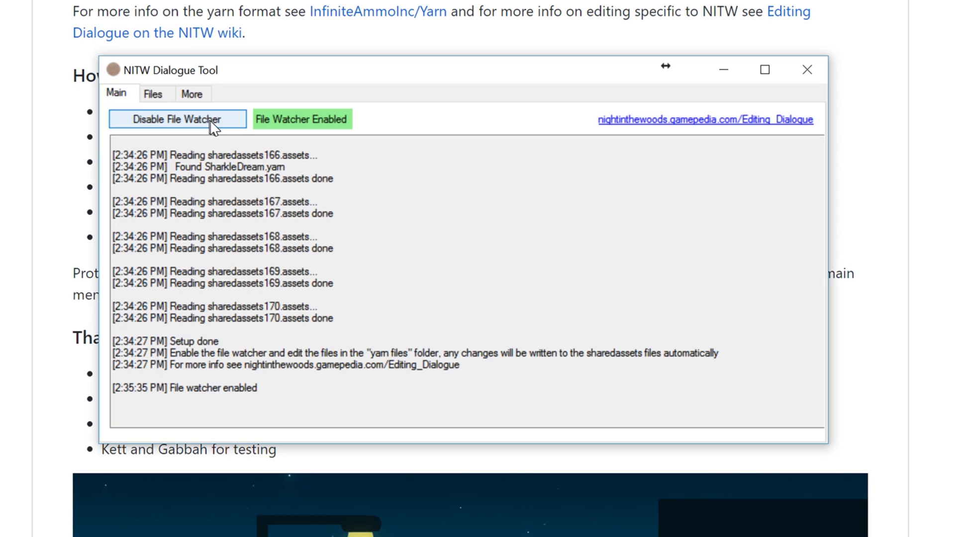
left_click(251, 403)
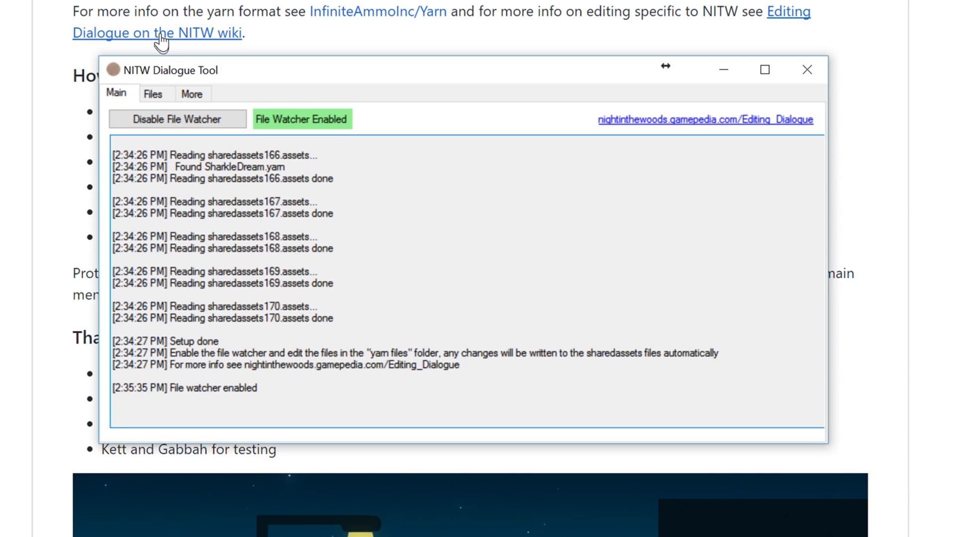
Open IntroPoem.yarn.txt from the tool's Files list for editing
left_click(153, 94)
mouse_move(325, 130)
left_mouse_down()
mouse_move(622, 195)
mouse_move(661, 239)
mouse_move(623, 266)
mouse_move(473, 128)
mouse_move(404, 87)
left_mouse_up()
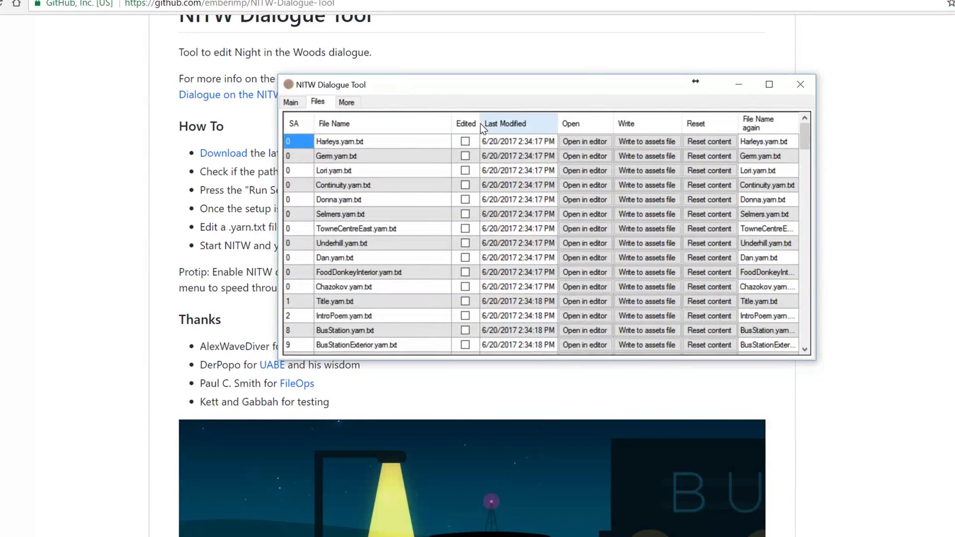
left_click(584, 315)
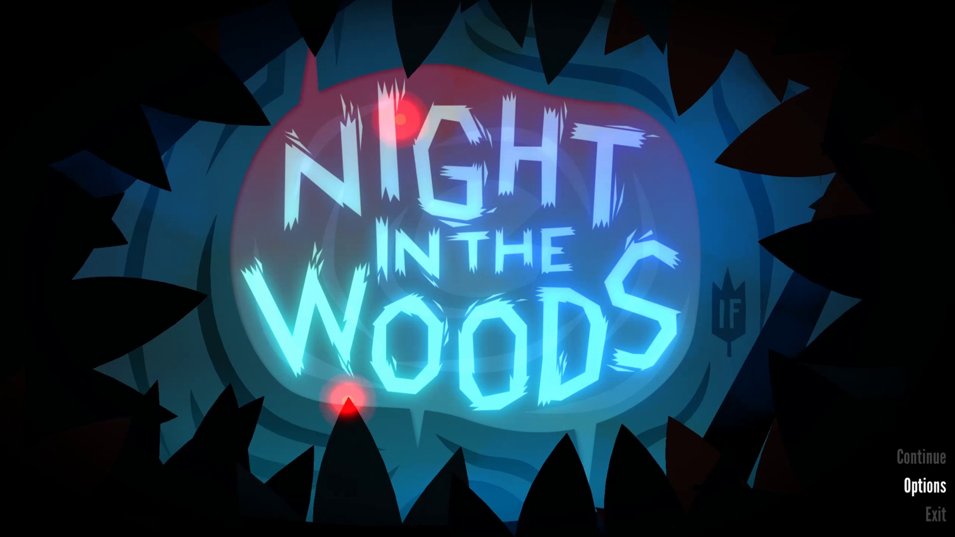
Step through the game's options, then advance the TV news line to Mae's dialogue choices
key("Return")
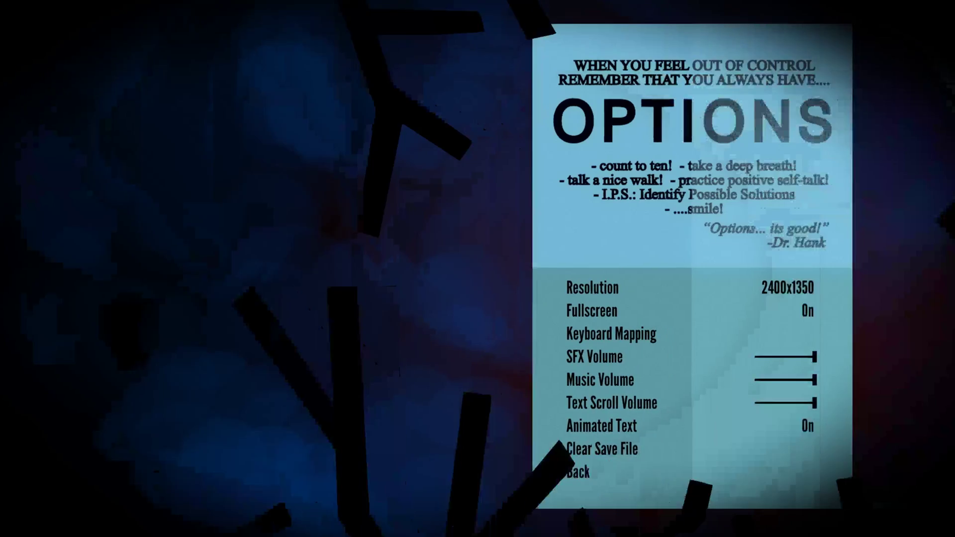
key("Down")
key("Down")
key("Down")
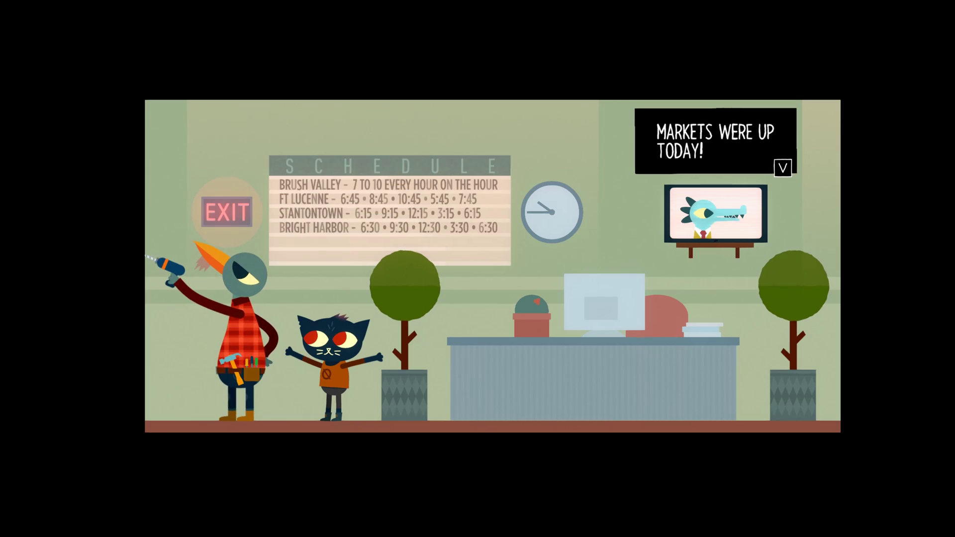
key("space")
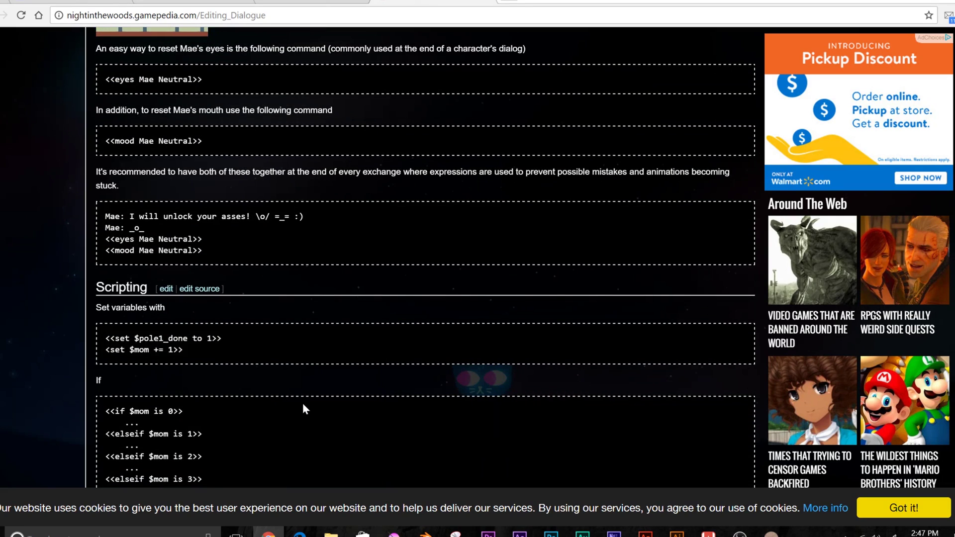
Append the emoticon \c/ to Mae's closing line 17 in BusStation.yarn.txt
mouse_move(771, 532)
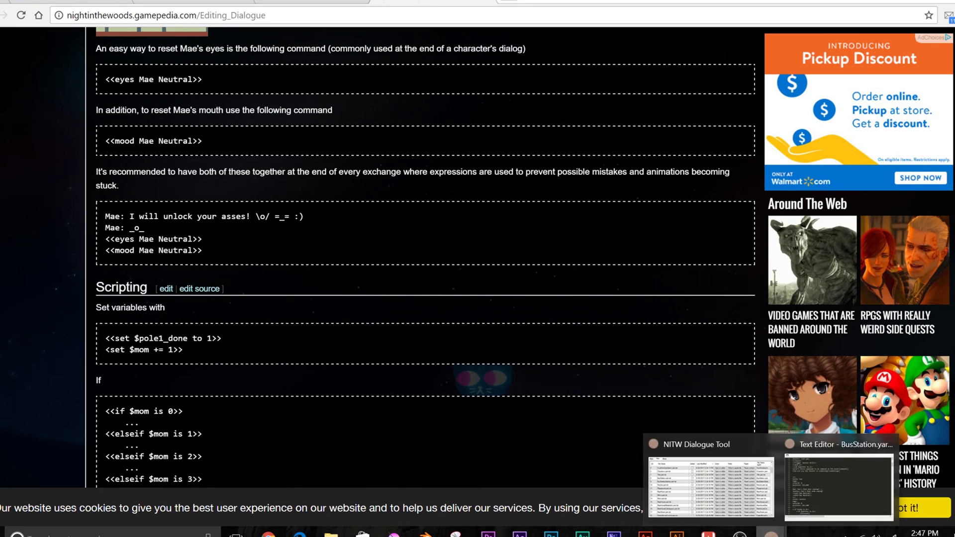
left_click(823, 495)
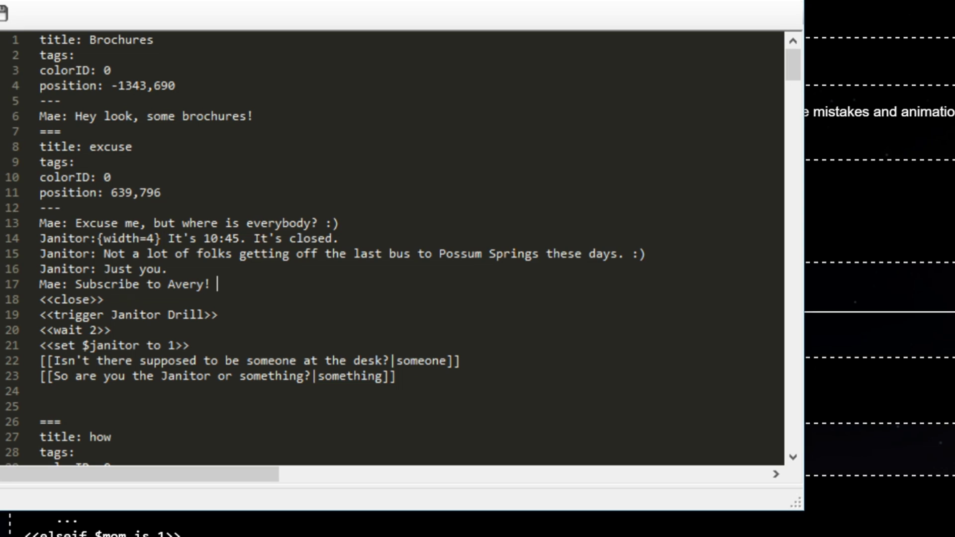
type("\\c")
type("/")
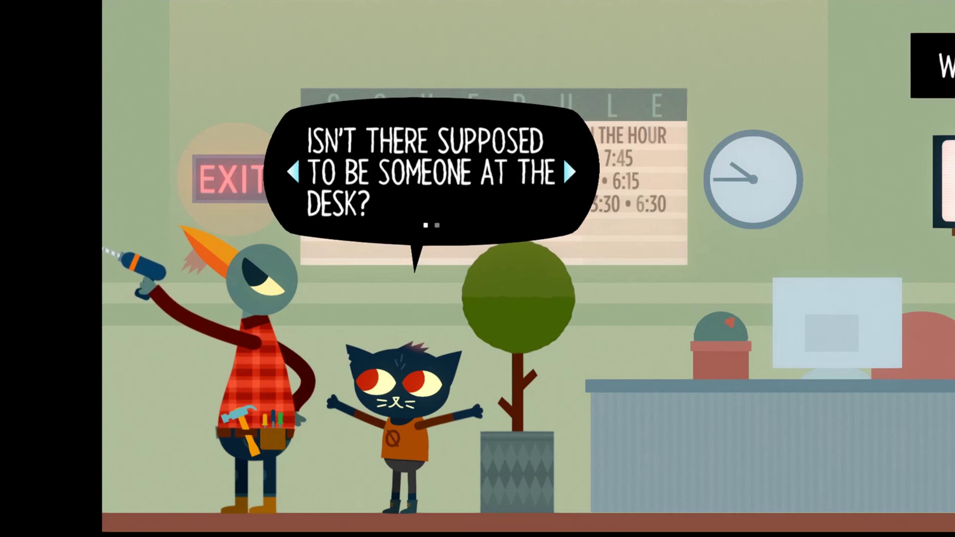
Choose 'So are you the janitor or something?' so the janitor answers 'Looks that way.'
key("Return")
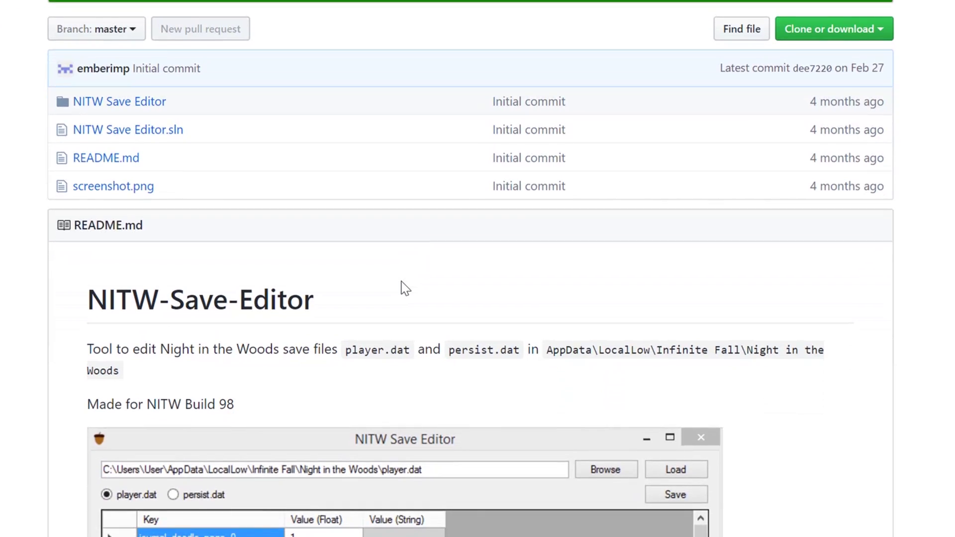
Scroll through the NITW-Save-Editor README and its save editor screenshot
scroll(143, 275, "down", 3)
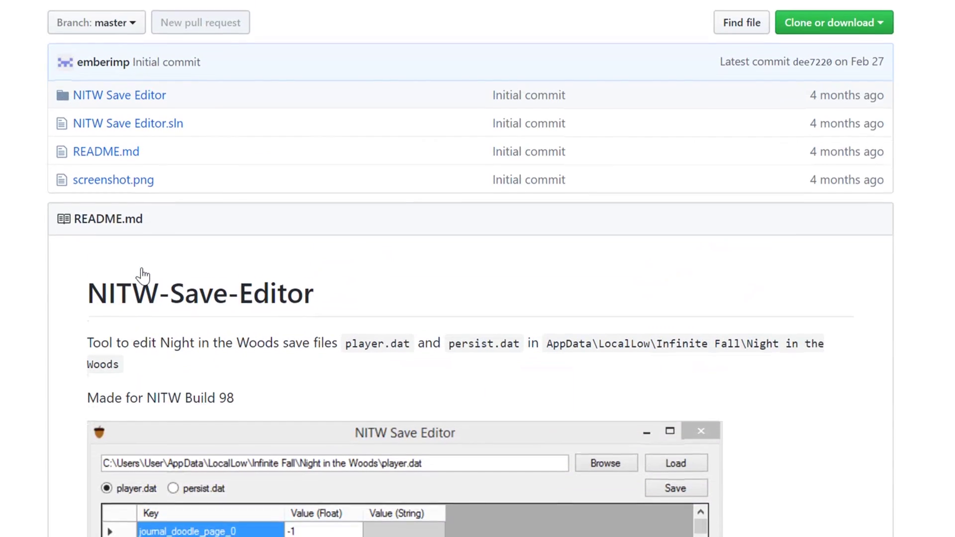
scroll(219, 274, "down", 4)
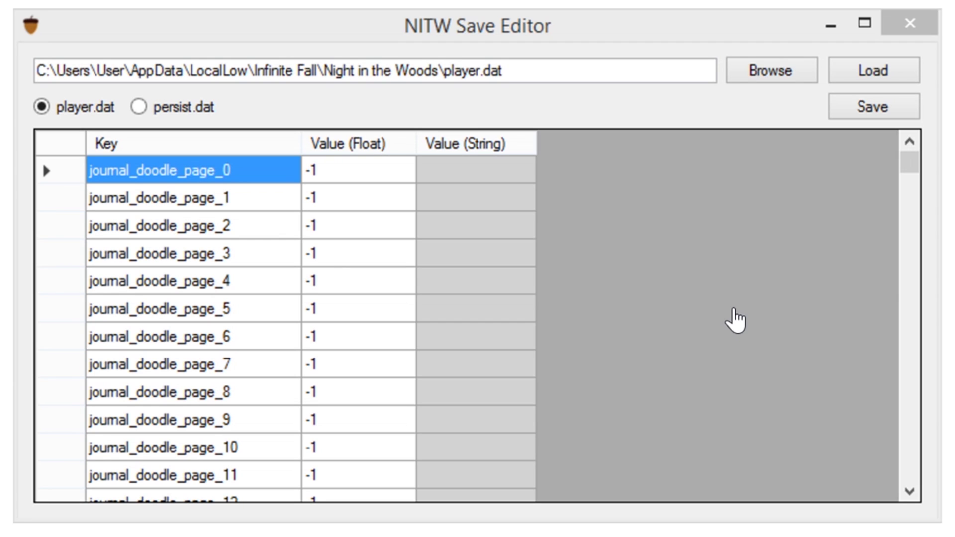
scroll(731, 321, "up", 3)
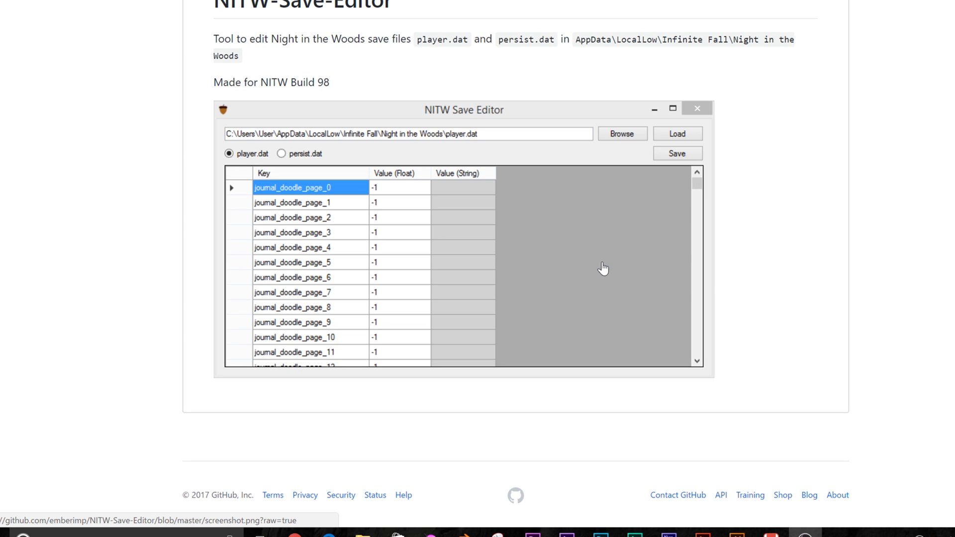
scroll(597, 266, "up", 2)
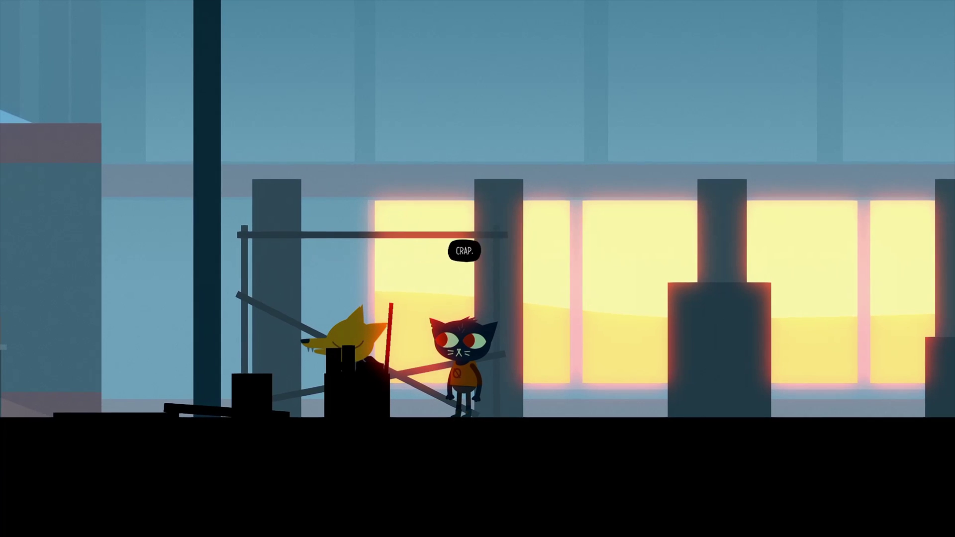
Jump Mae away from Gregg onto the pillar block and run right across the site
key("space")
key("Right")
key("space")
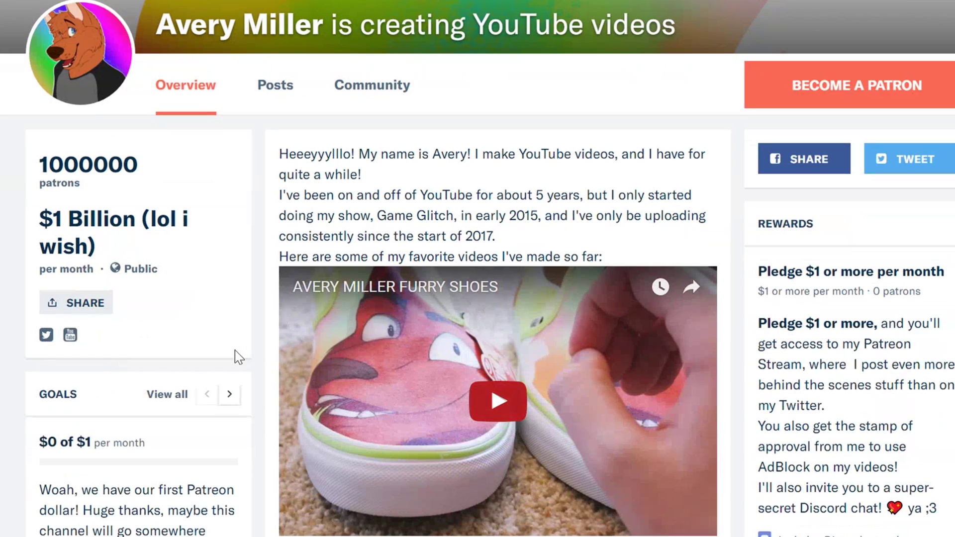
Scroll the Patreon page past the $1, $5 and $20 tiers to the empty Recent posts
scroll(234, 350, "down", 3)
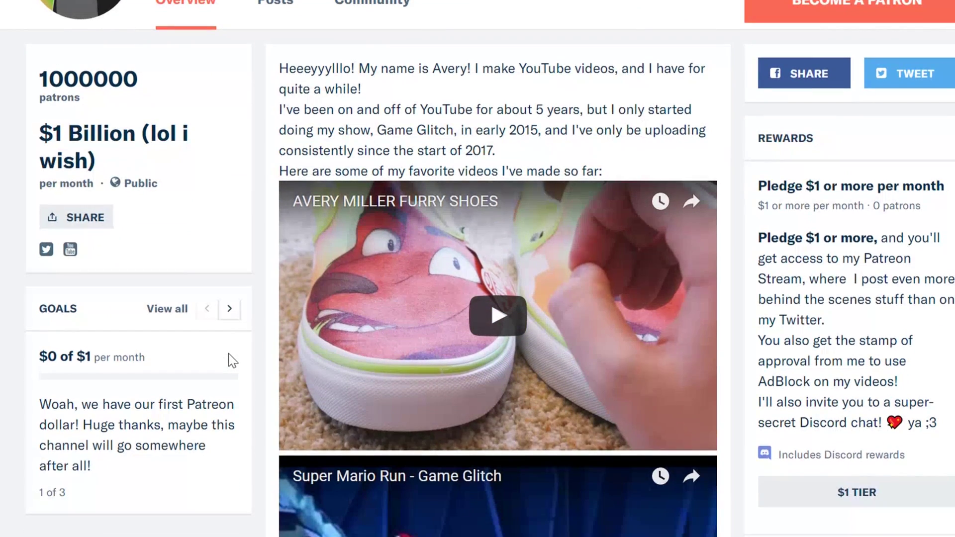
scroll(273, 360, "down", 3)
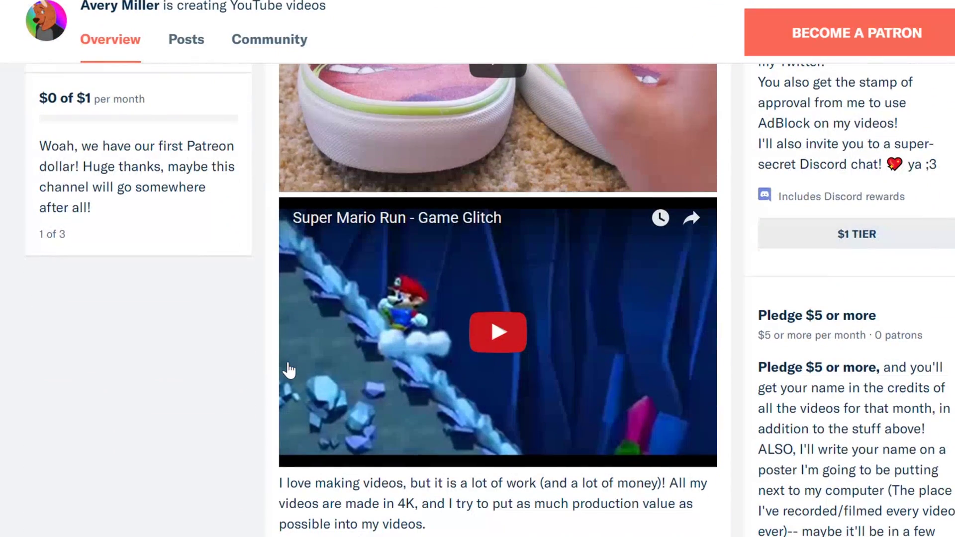
scroll(288, 370, "down", 6)
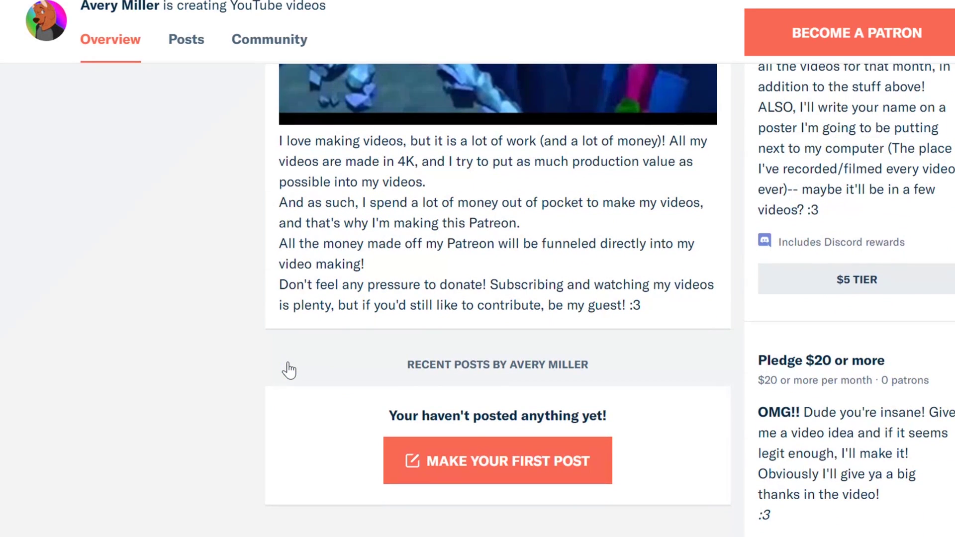